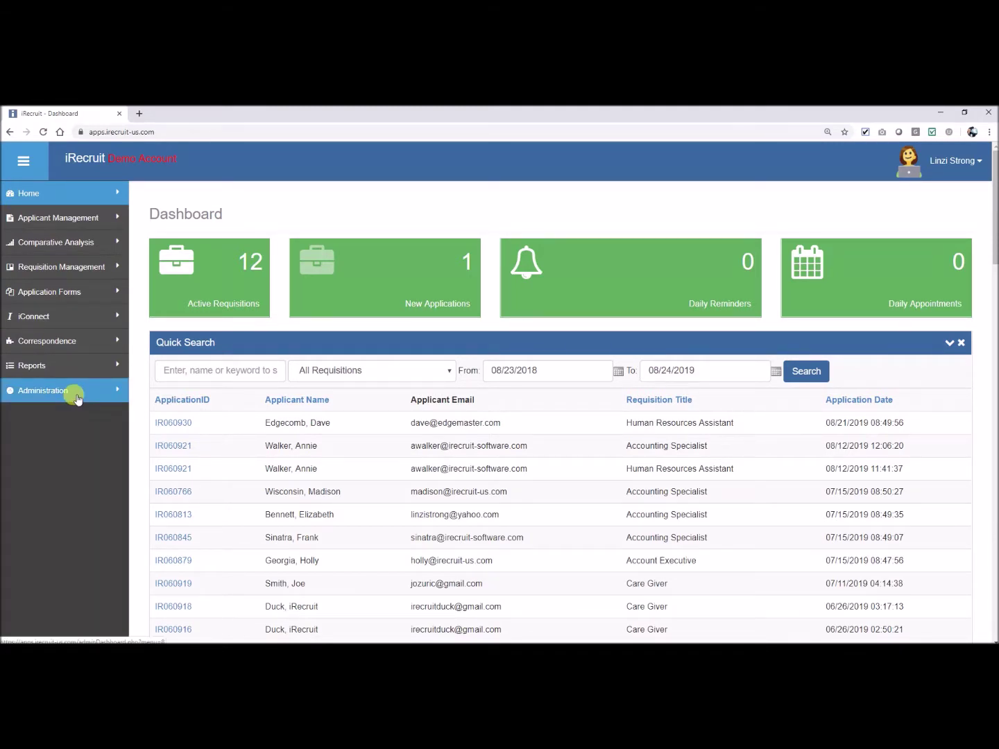
Open the Indeed Configuration for the iRecruit organization and review the Indeed Apply options without changing the Yes setting
click(78, 399)
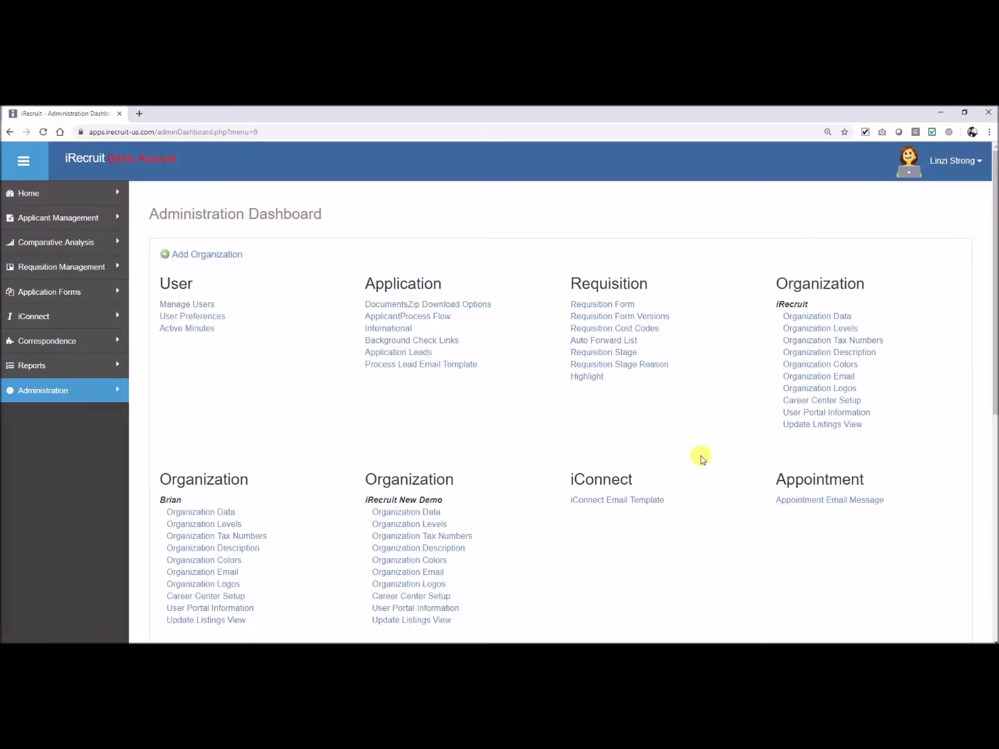
scroll(705, 458, down, 6)
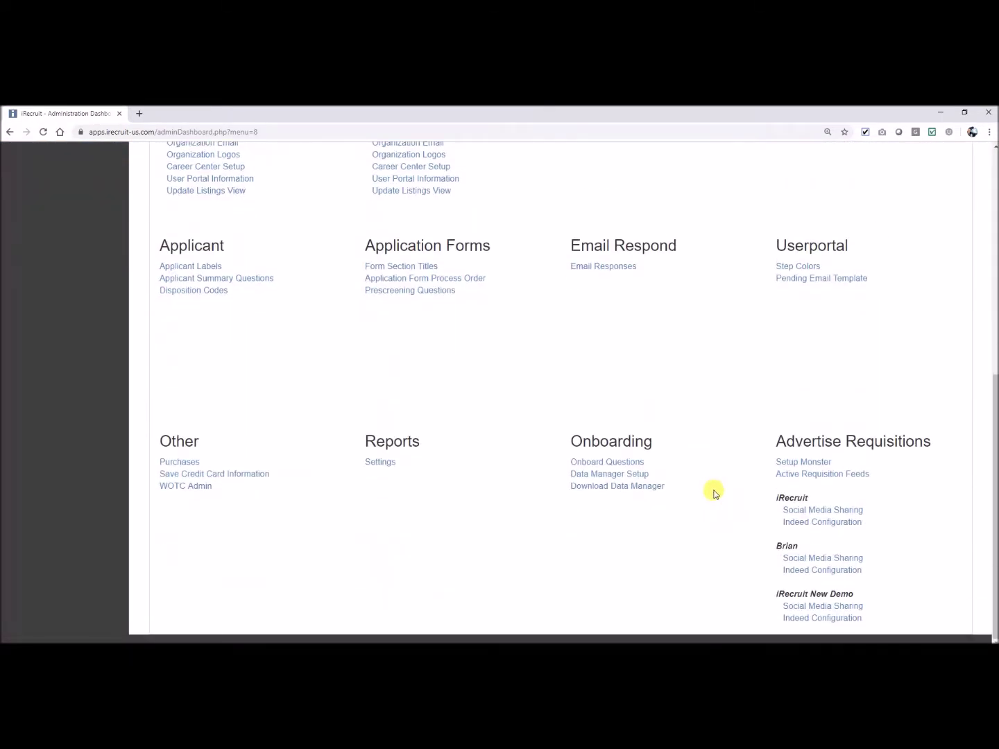
click(817, 524)
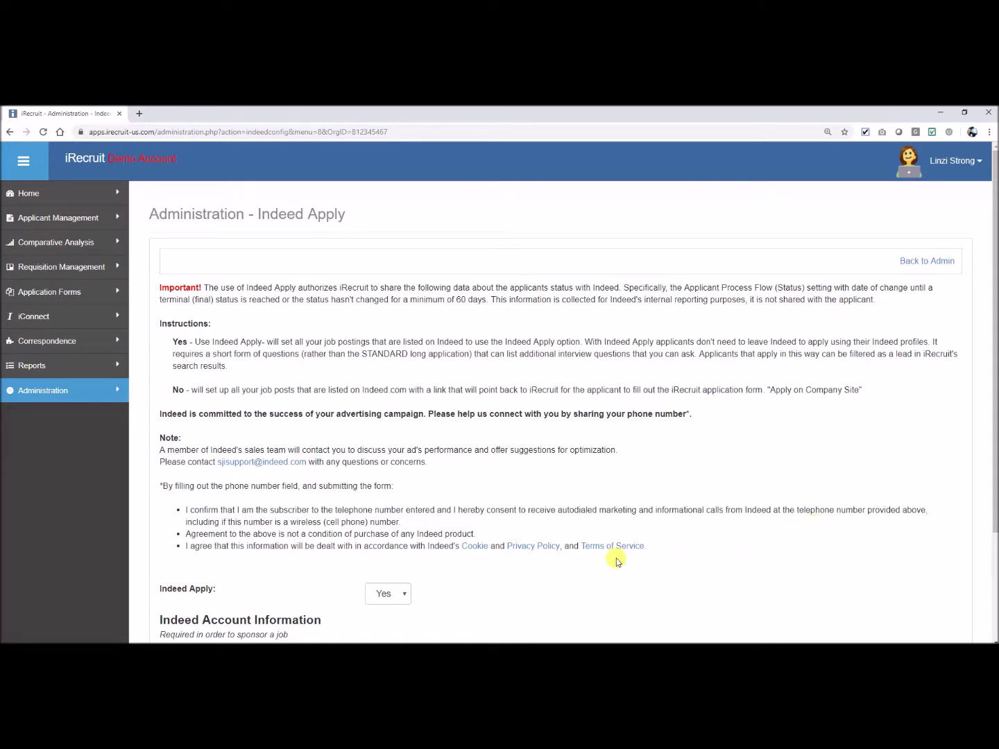
click(404, 597)
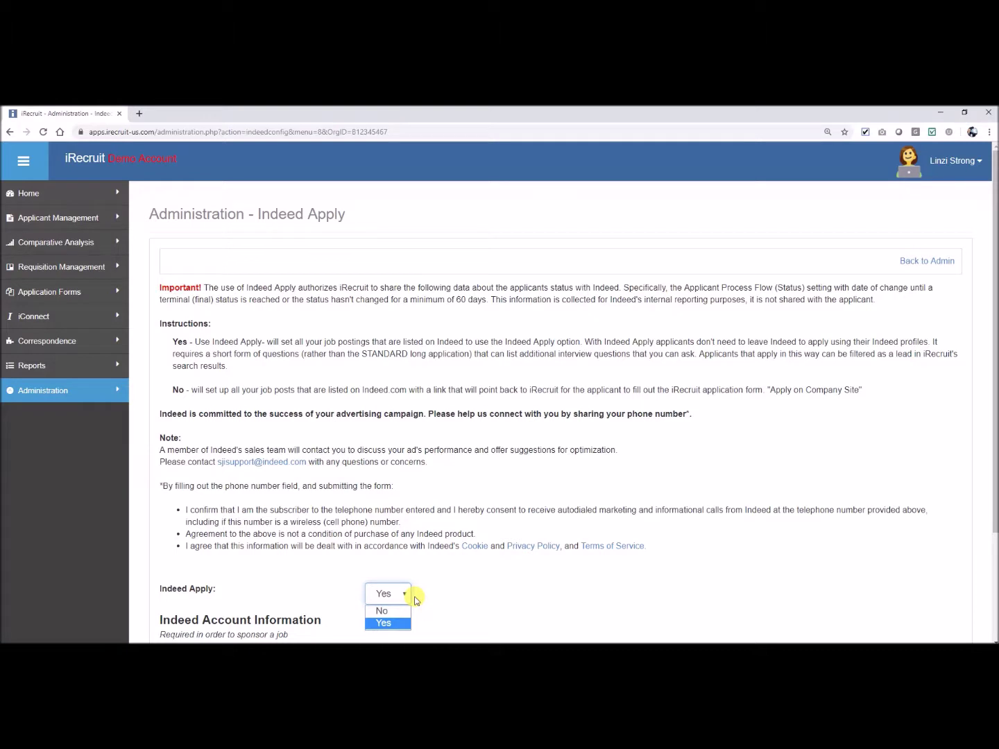
click(416, 599)
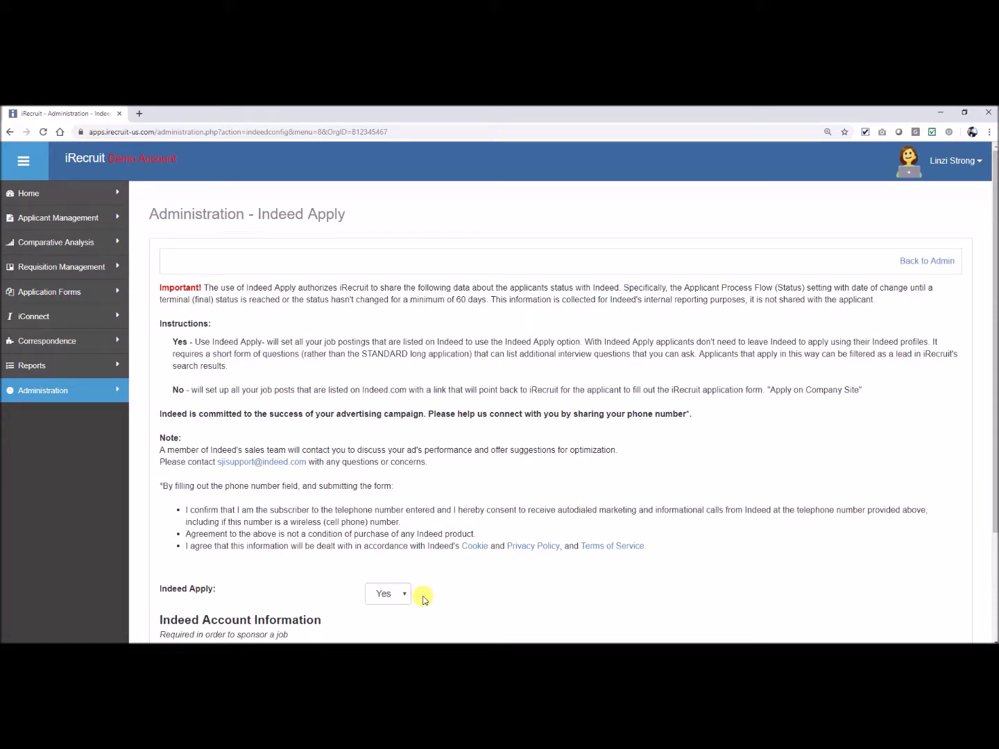
scroll(425, 598, down, 2)
Open the Recruiting Manager requisition from the managed requisitions and choose to sponsor the job on Indeed.com
click(114, 271)
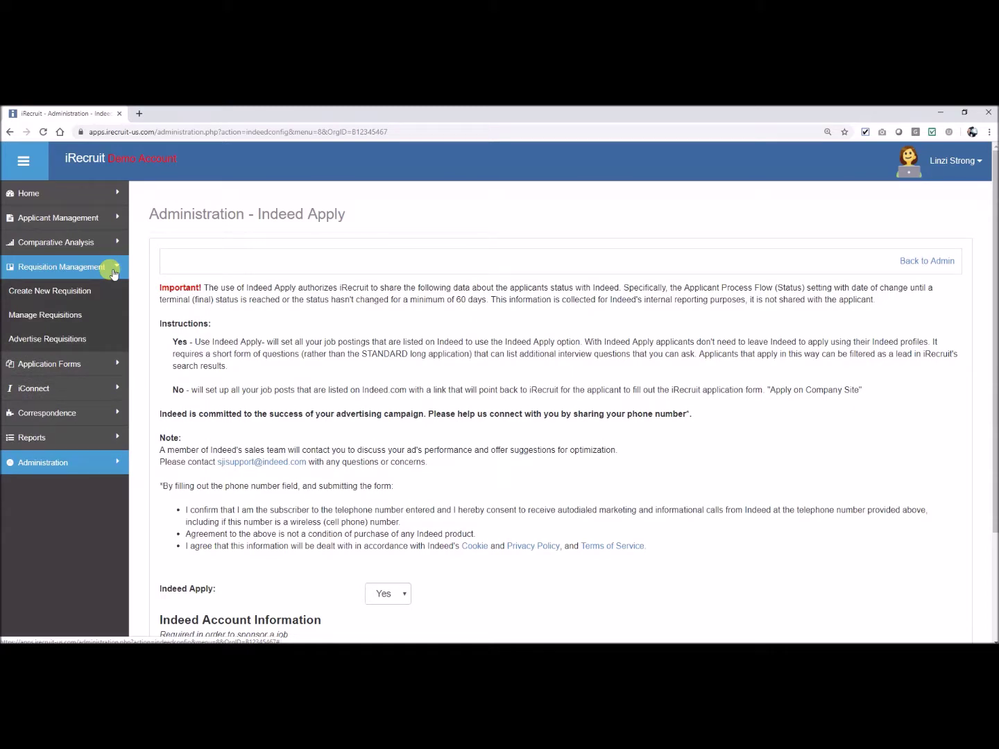
click(85, 315)
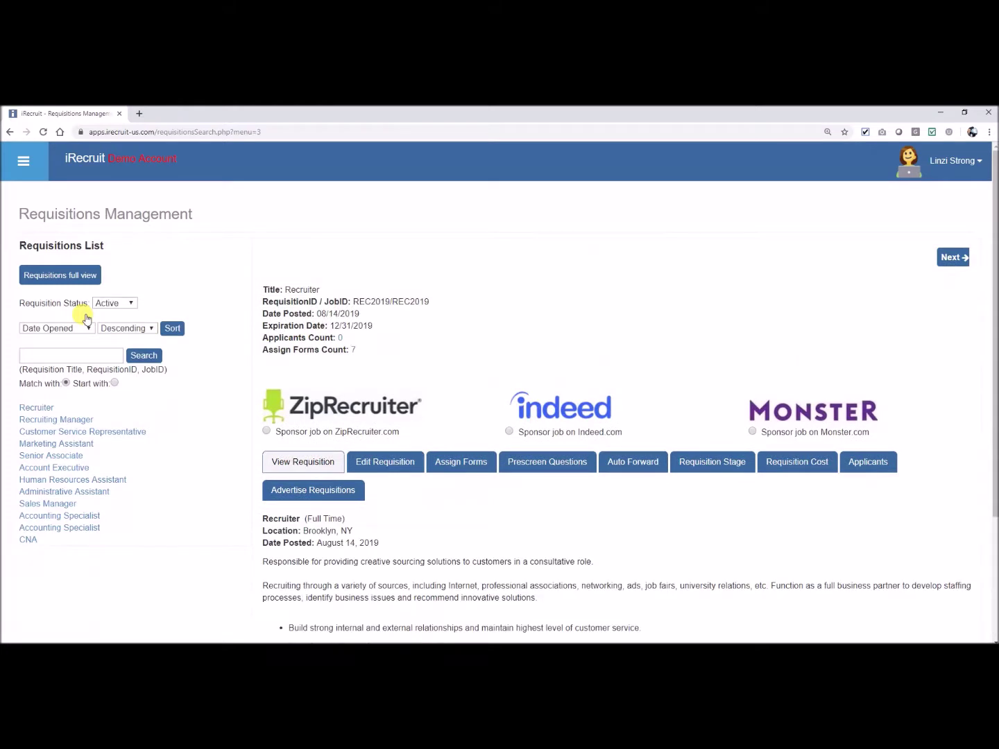
click(84, 421)
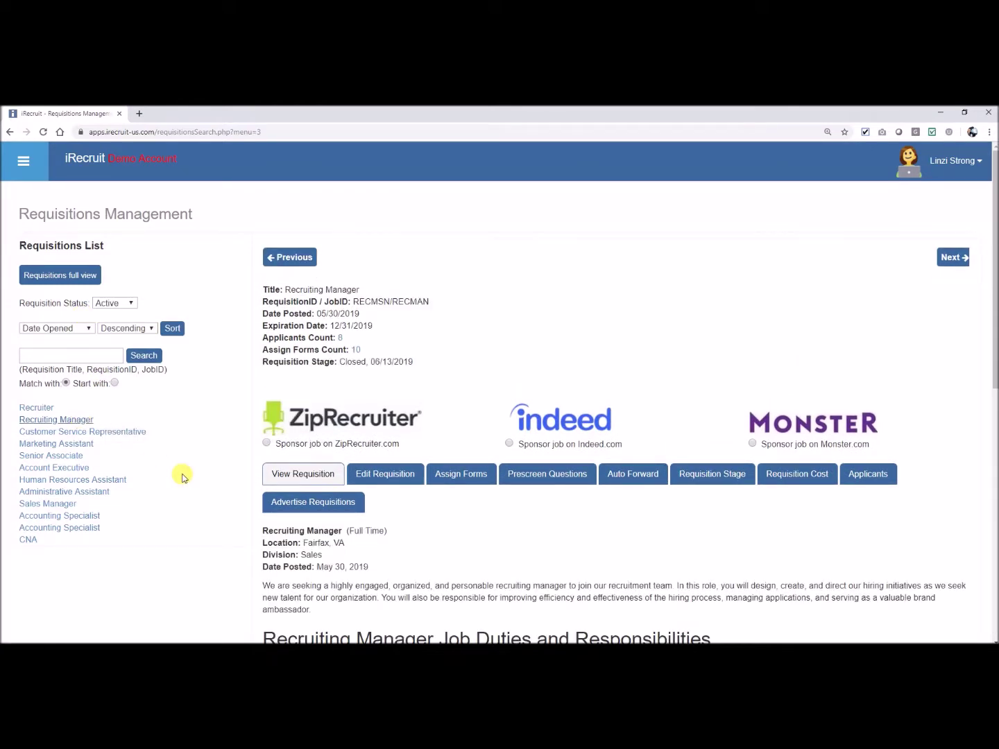
click(509, 445)
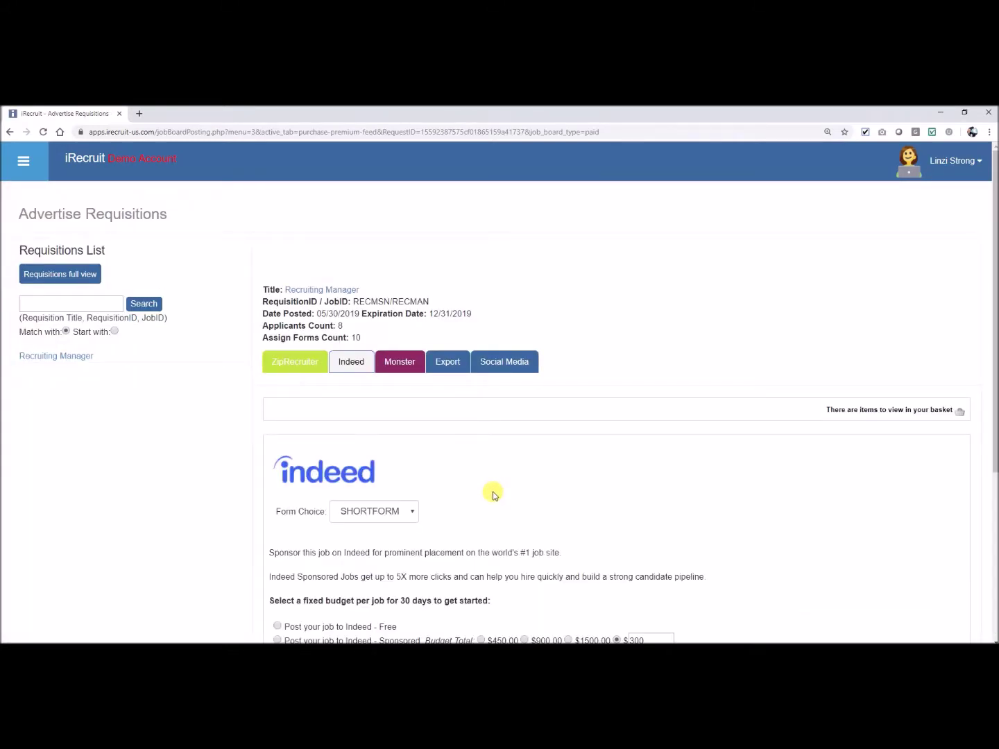
Choose SHORTFORM as the Indeed form and select the free Indeed posting option
scroll(493, 496, down, 3)
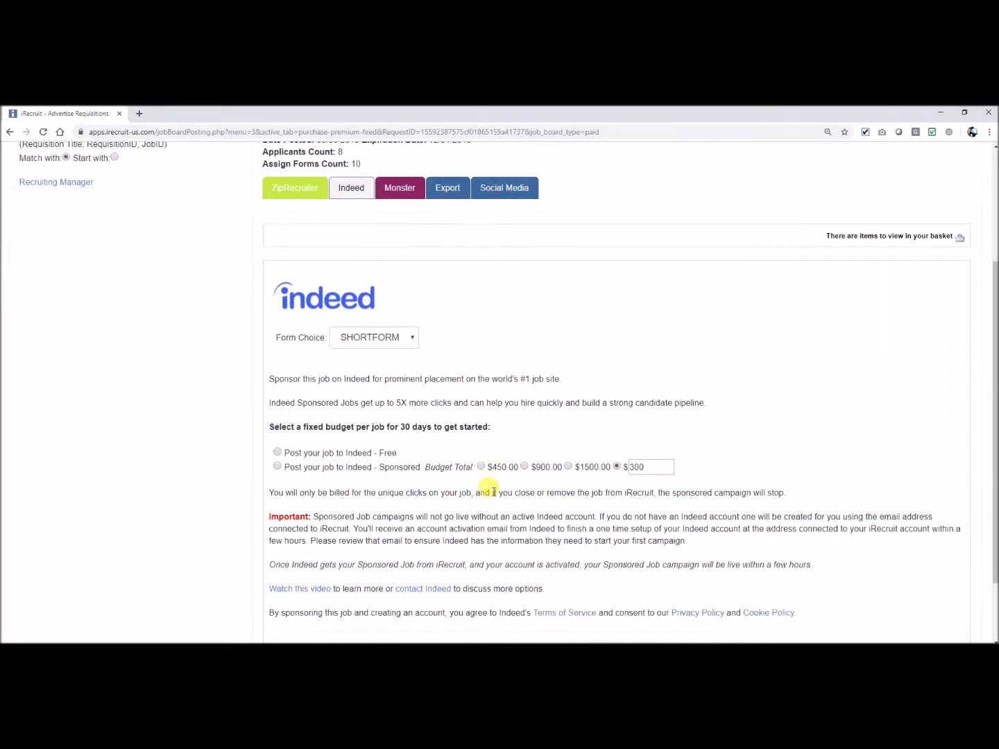
click(412, 343)
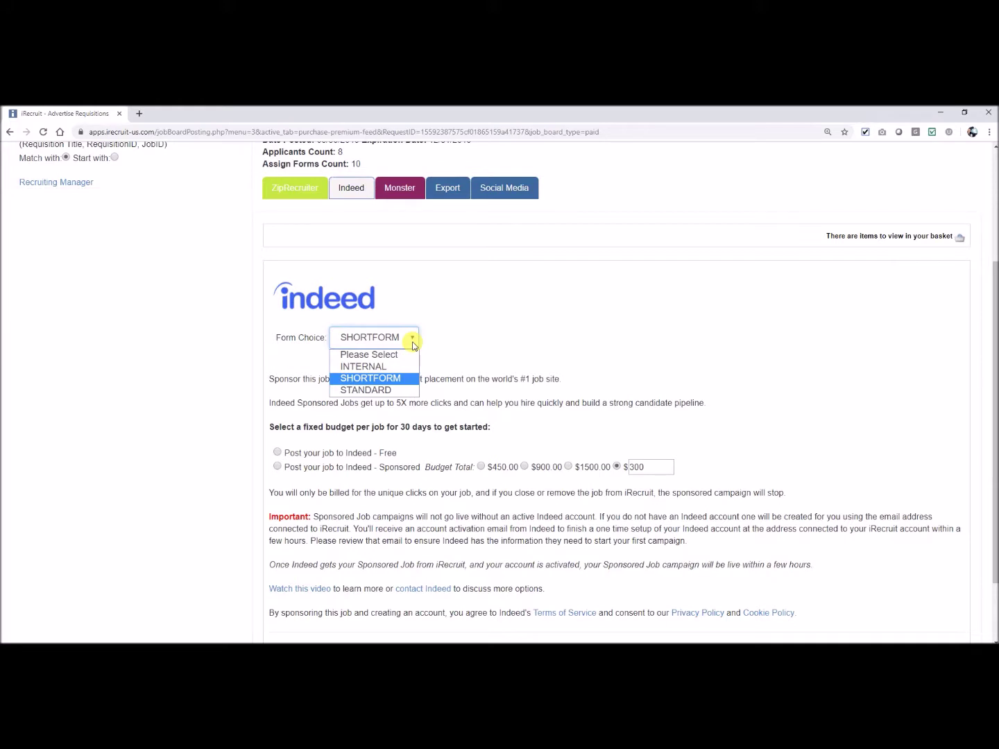
click(414, 379)
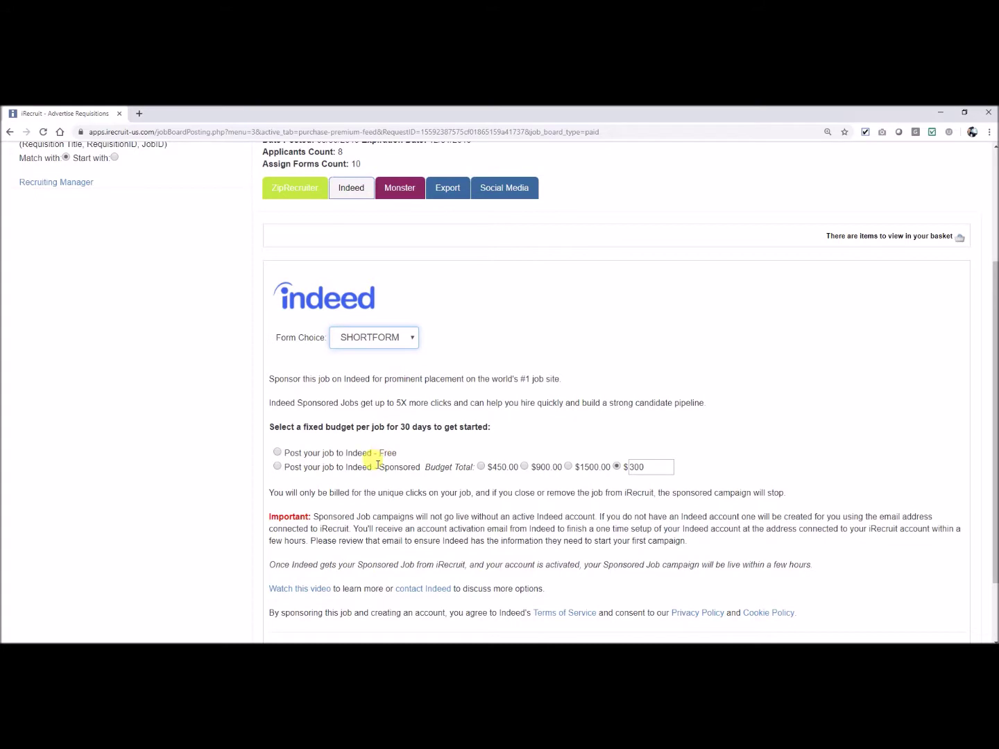
click(277, 453)
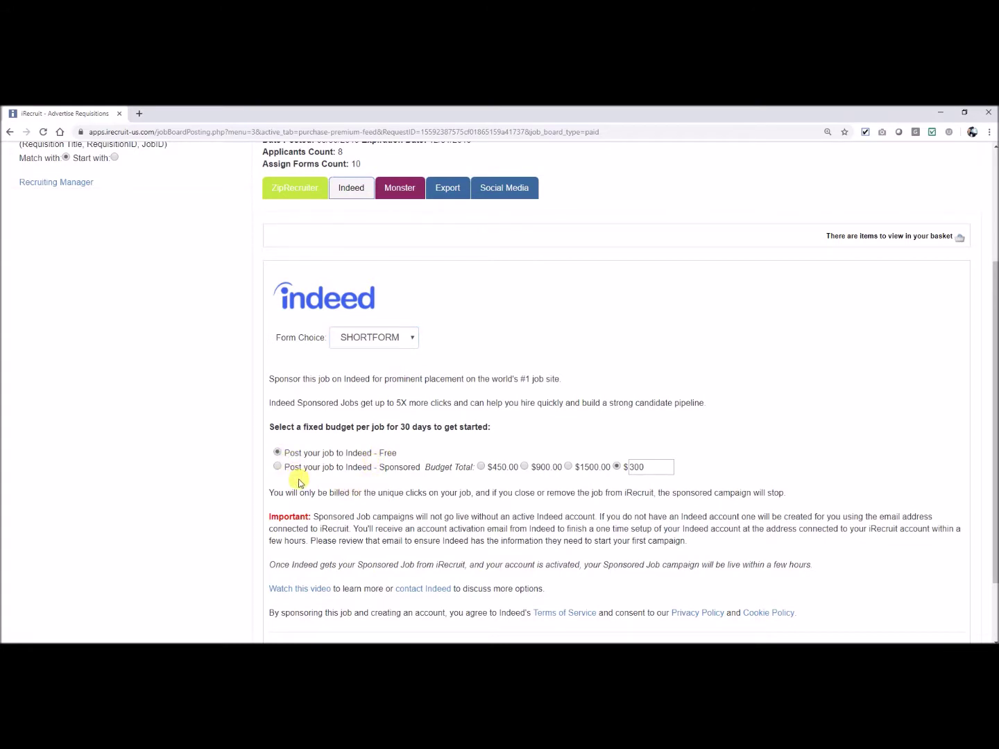
scroll(299, 481, down, 1)
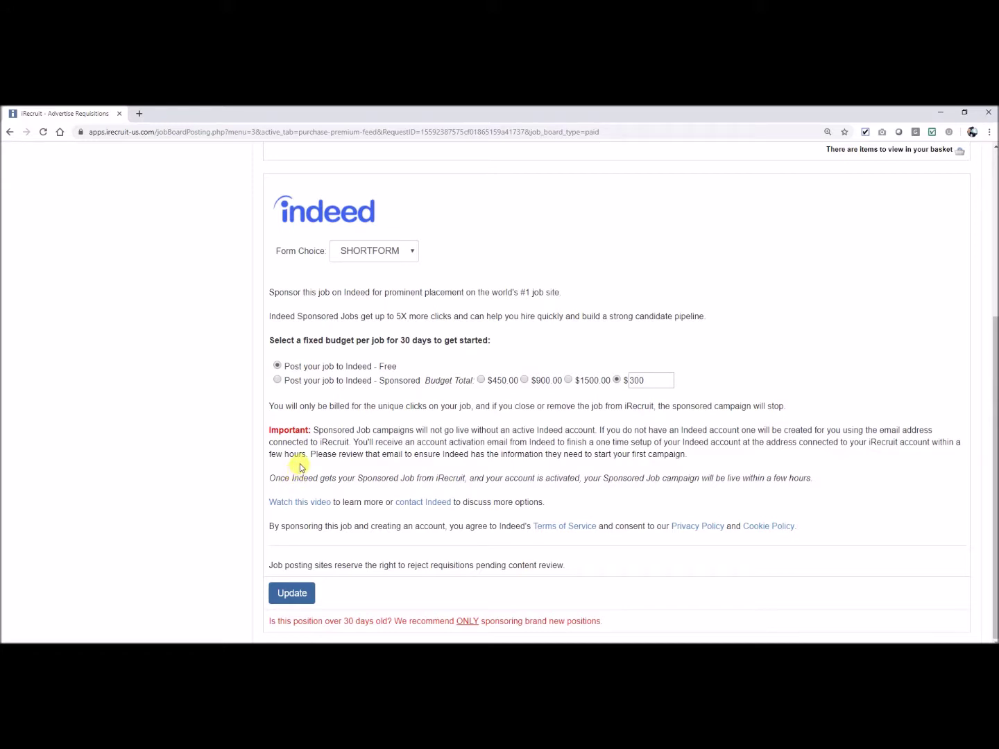
Switch to the sponsored Indeed posting and enter a custom budget total of $200
click(279, 381)
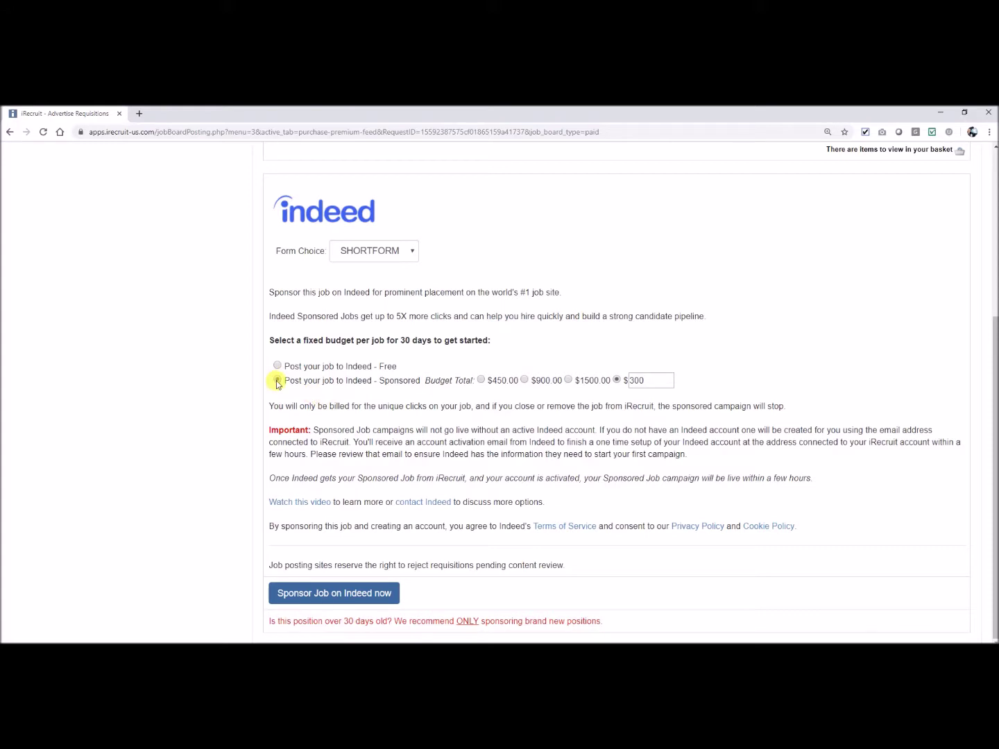
click(481, 381)
click(617, 380)
double_click(644, 379)
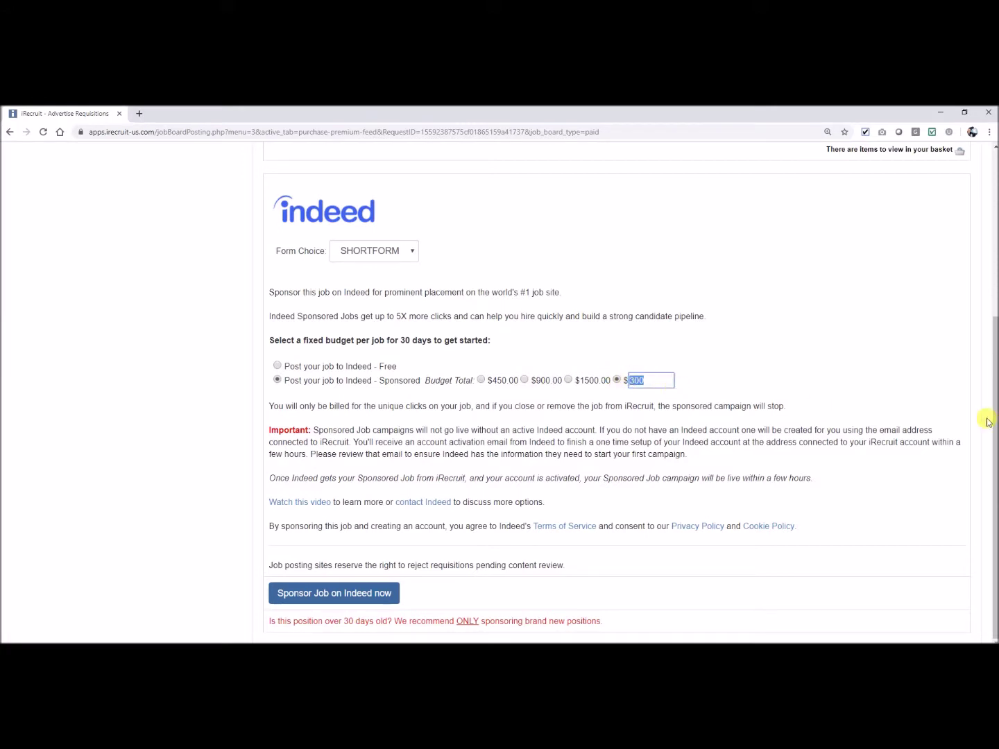
text(200)
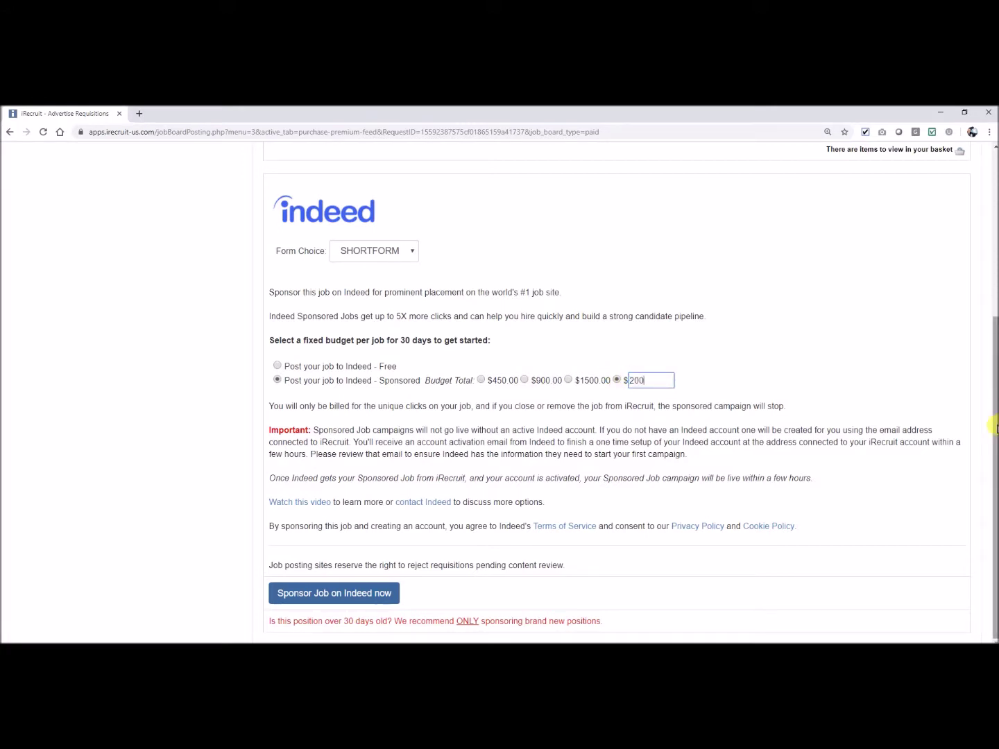
Set the custom budget total to $300 and submit the Indeed sponsorship for the job
key(BackSpace)
key(BackSpace)
key(BackSpace)
text(300)
click(323, 603)
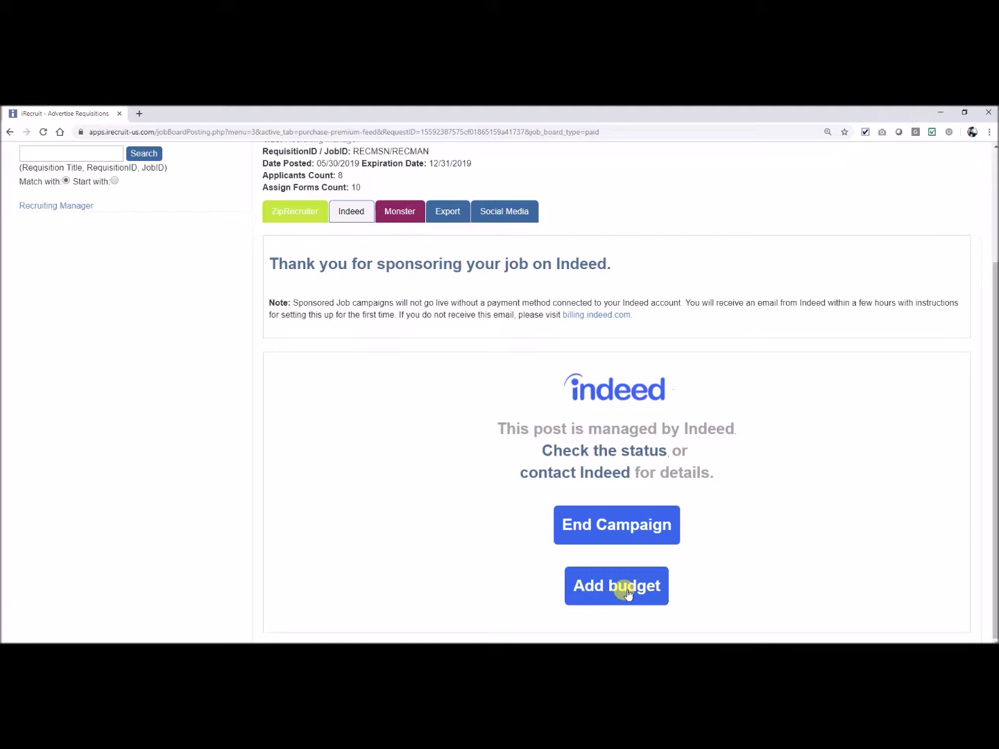
Run the Job Board Status report and check the Recruiting Manager requisition's paid Indeed details
scroll(627, 593, up, 3)
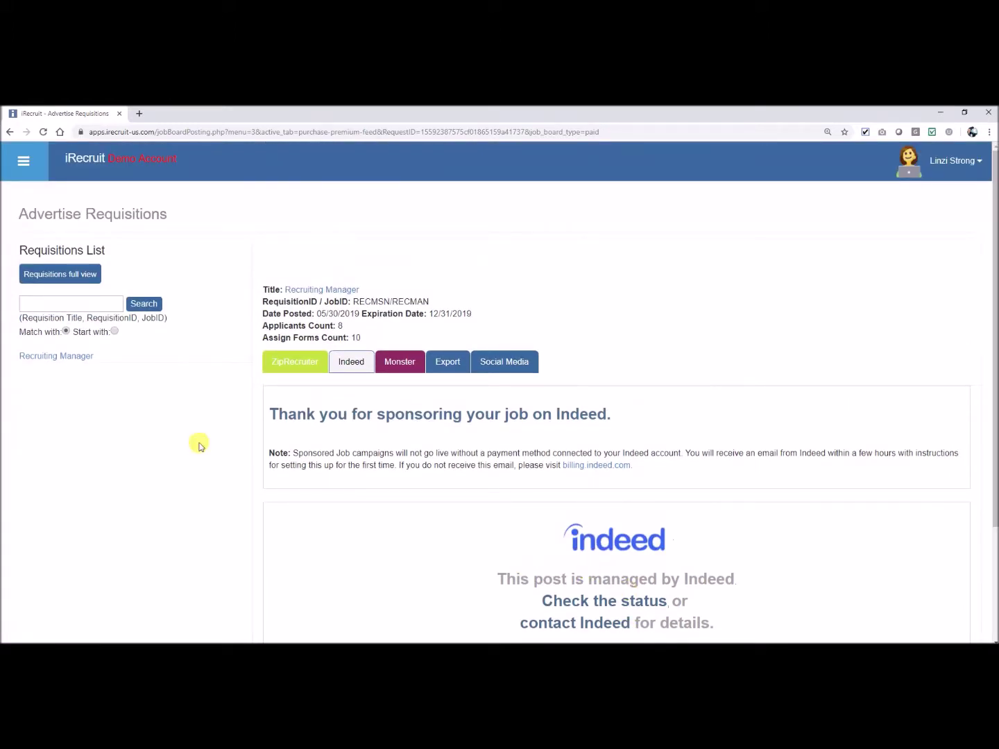
click(22, 163)
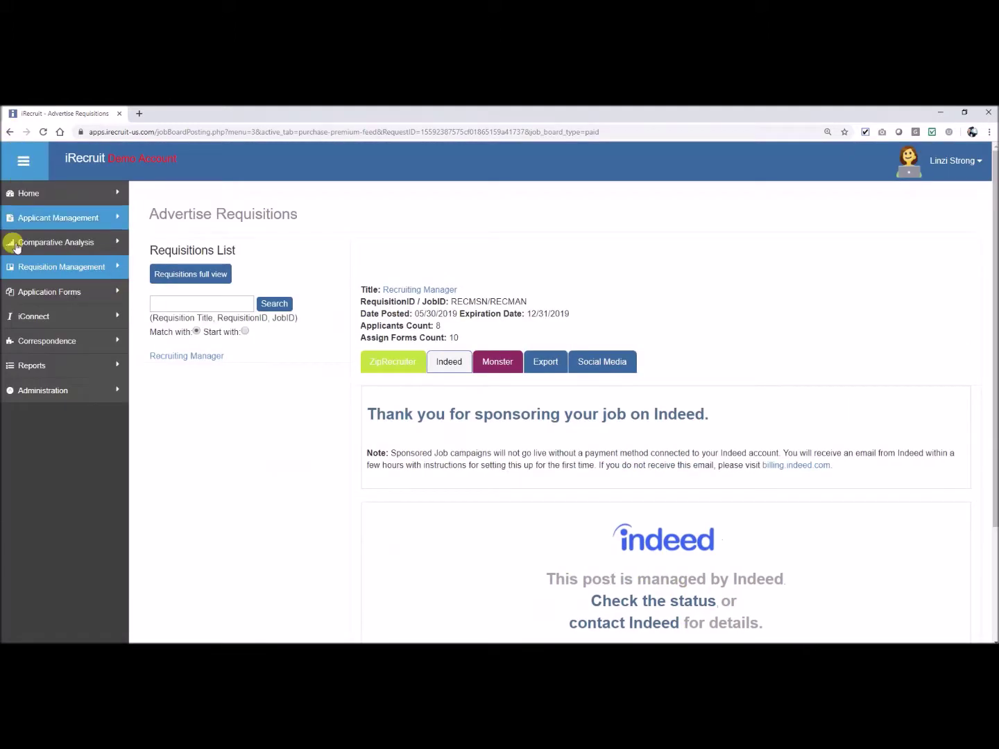
click(51, 367)
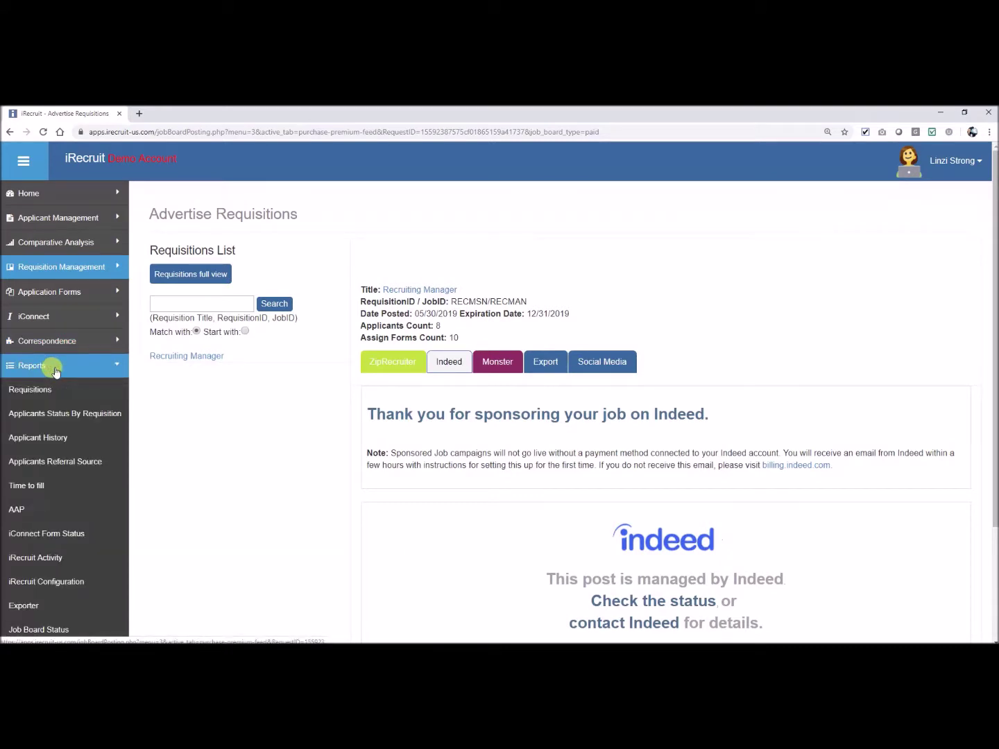
click(72, 627)
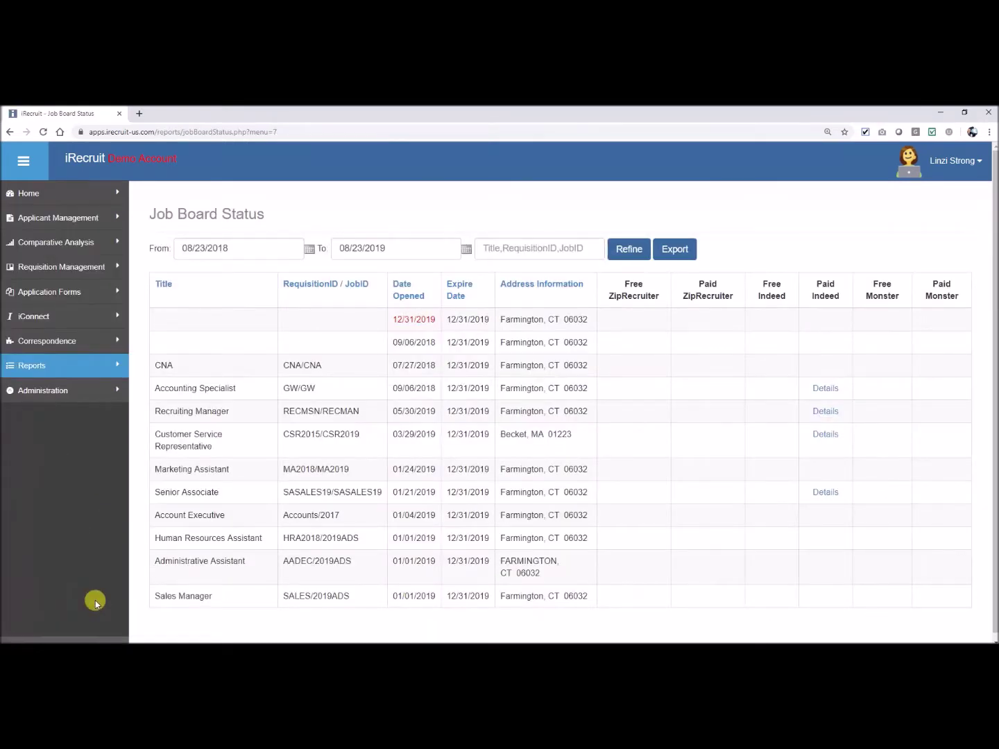
click(12, 159)
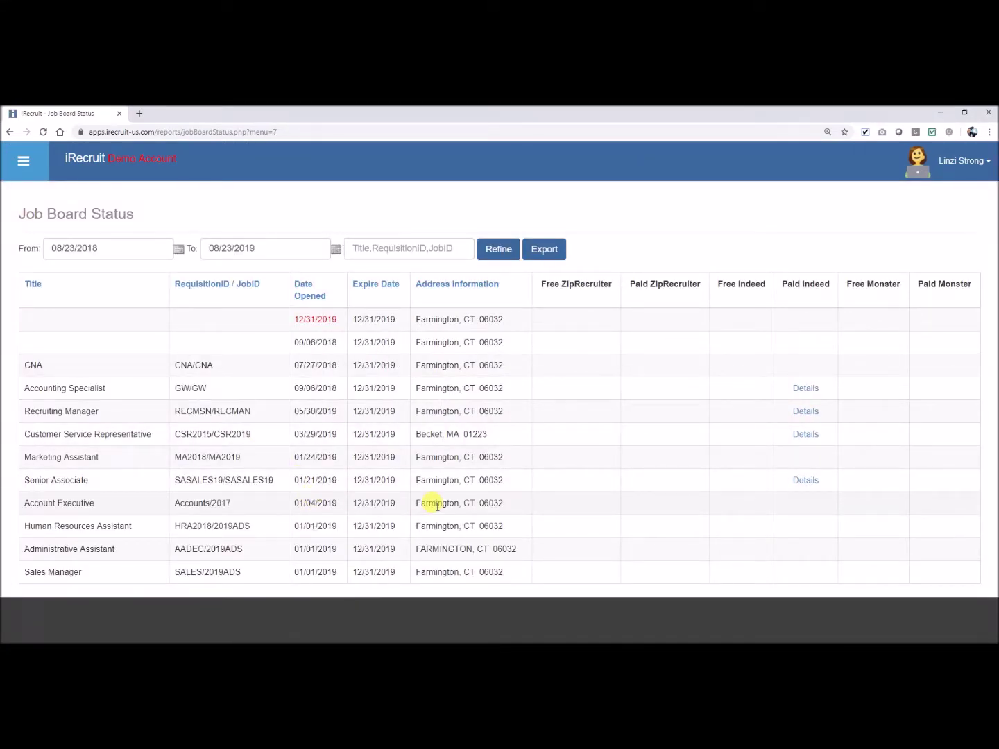
click(485, 251)
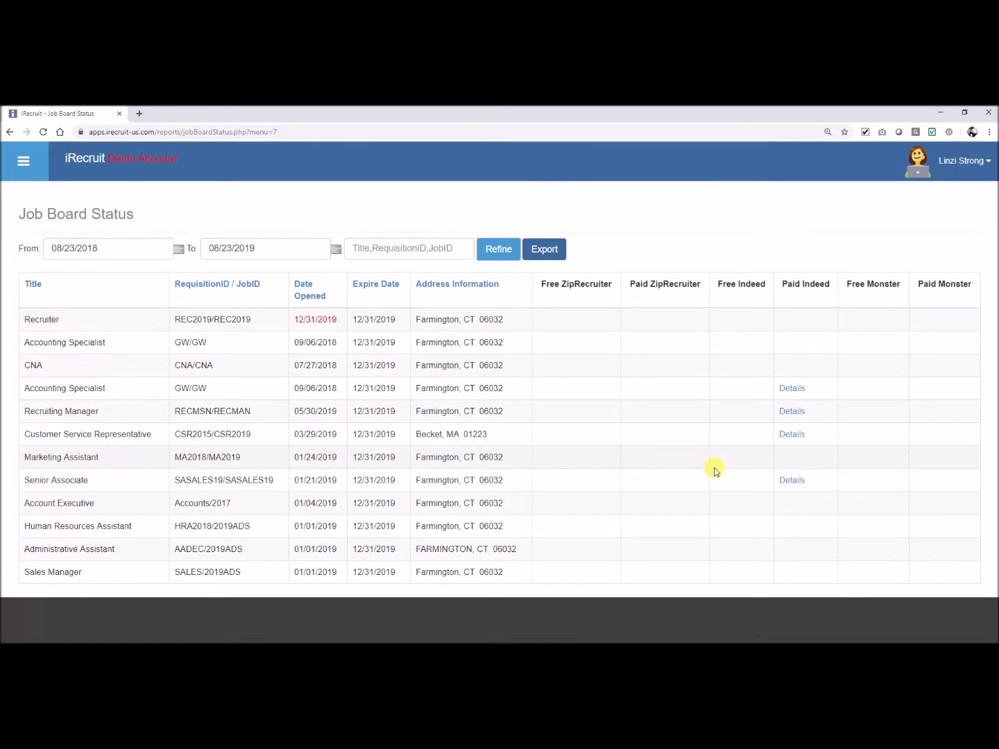
click(792, 412)
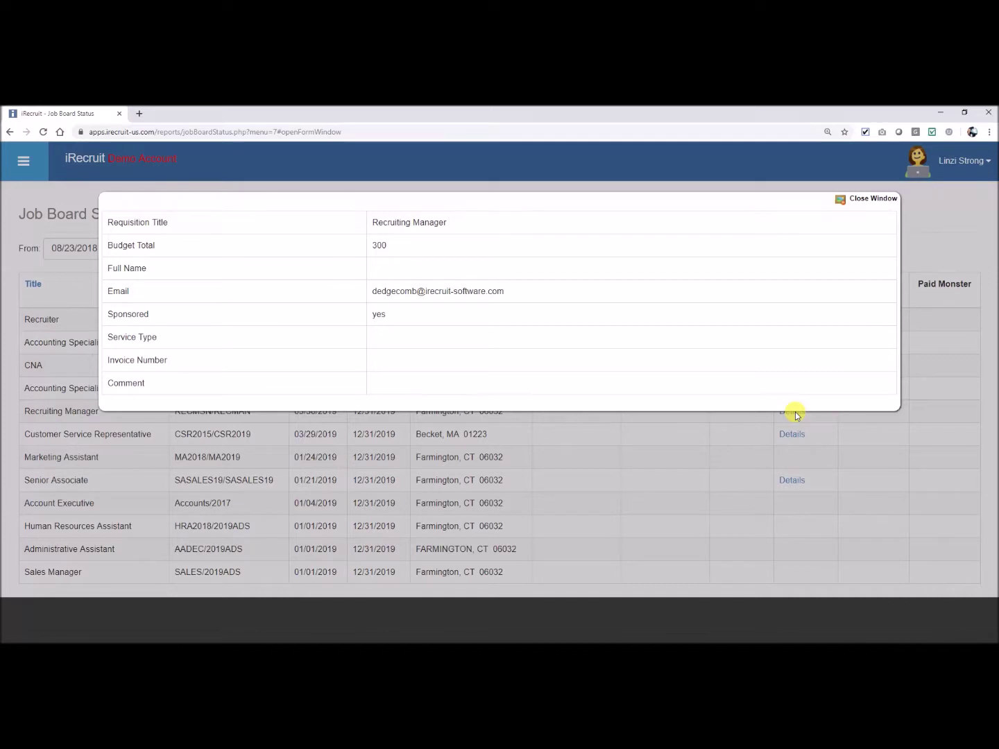
click(867, 201)
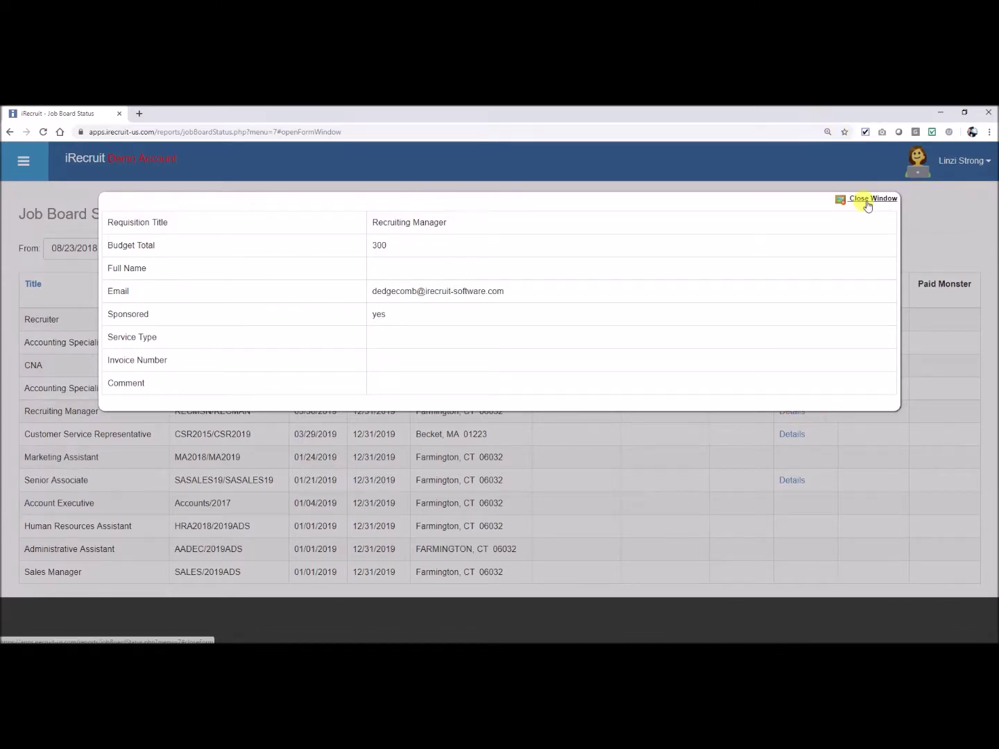
Search the dashboard for the applicant by first name and open their Recruiting Manager application
click(82, 175)
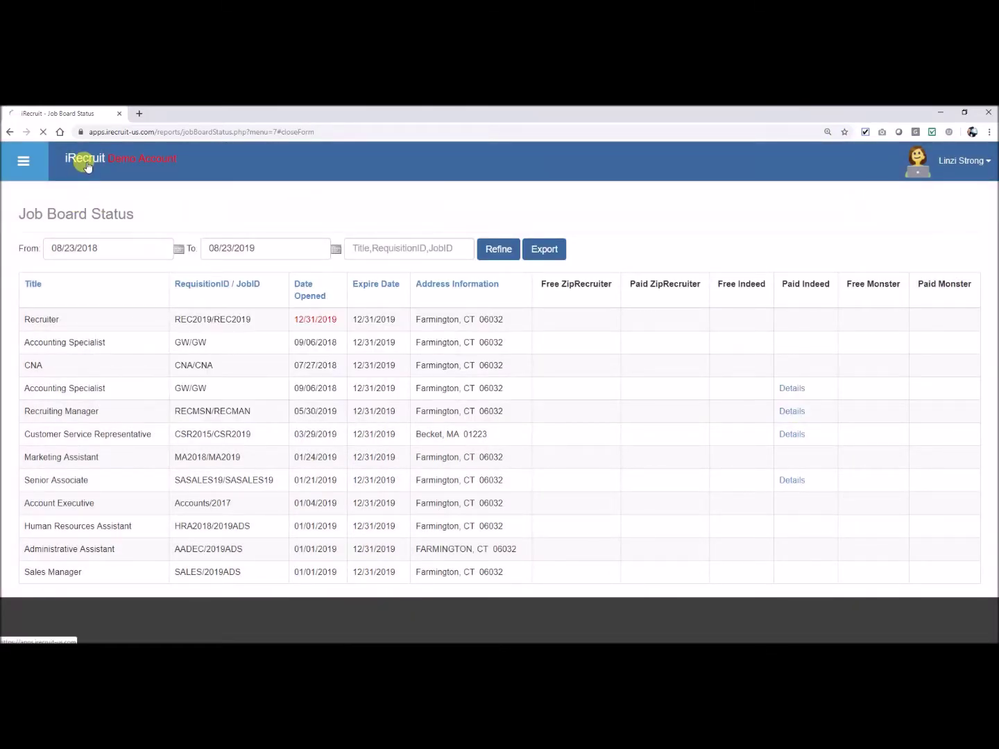
click(174, 370)
text(sunny)
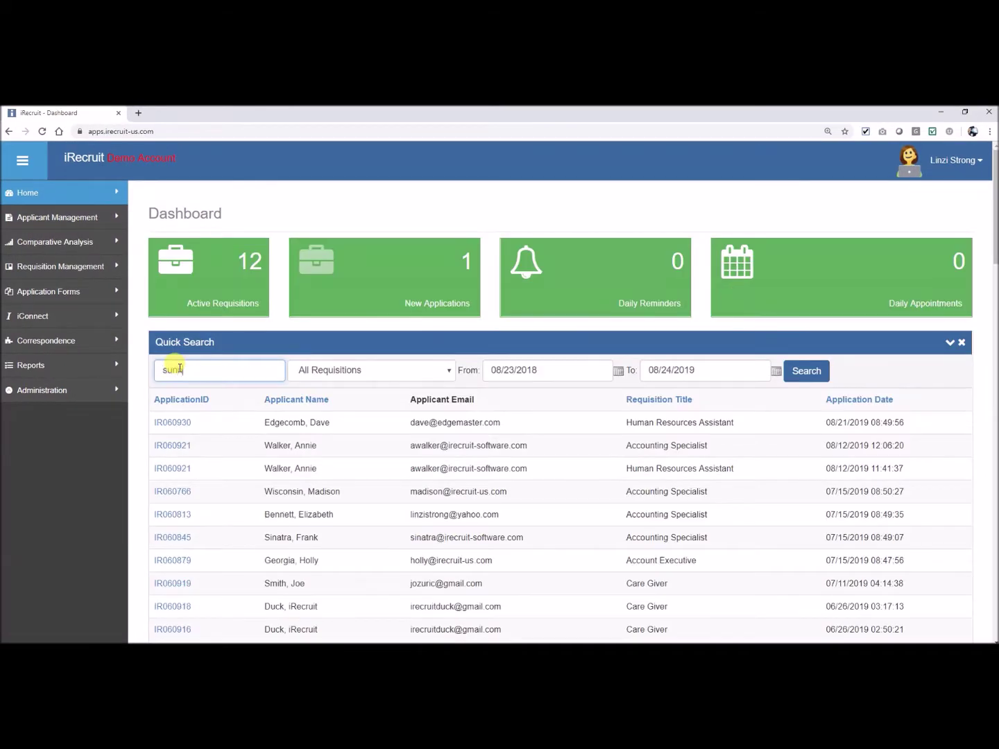
click(820, 371)
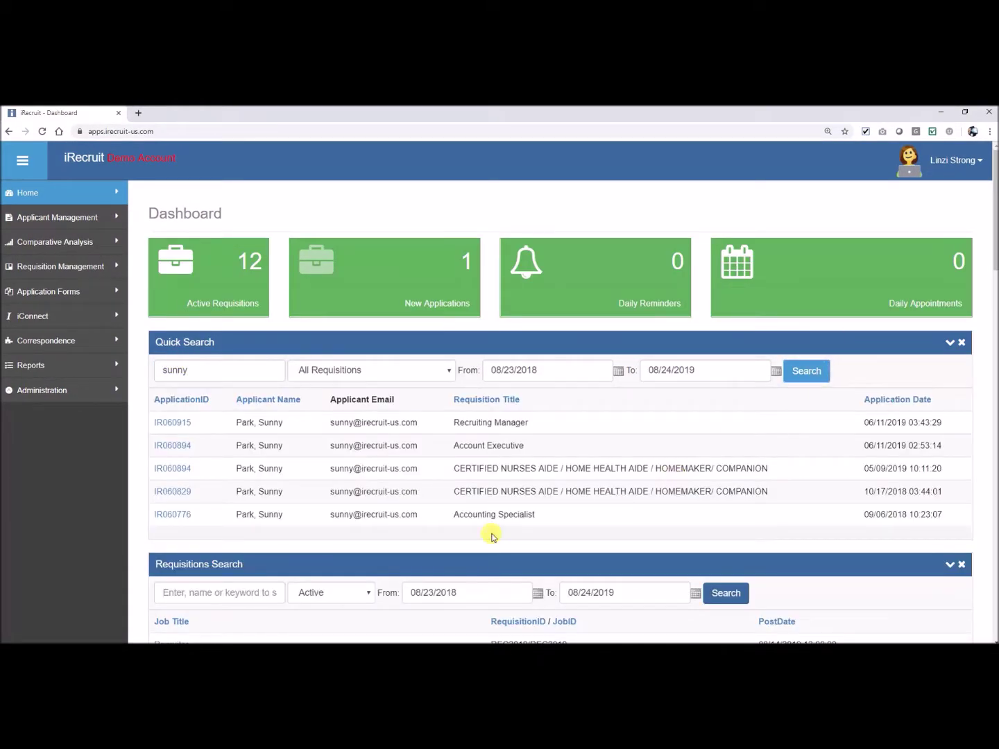
click(166, 424)
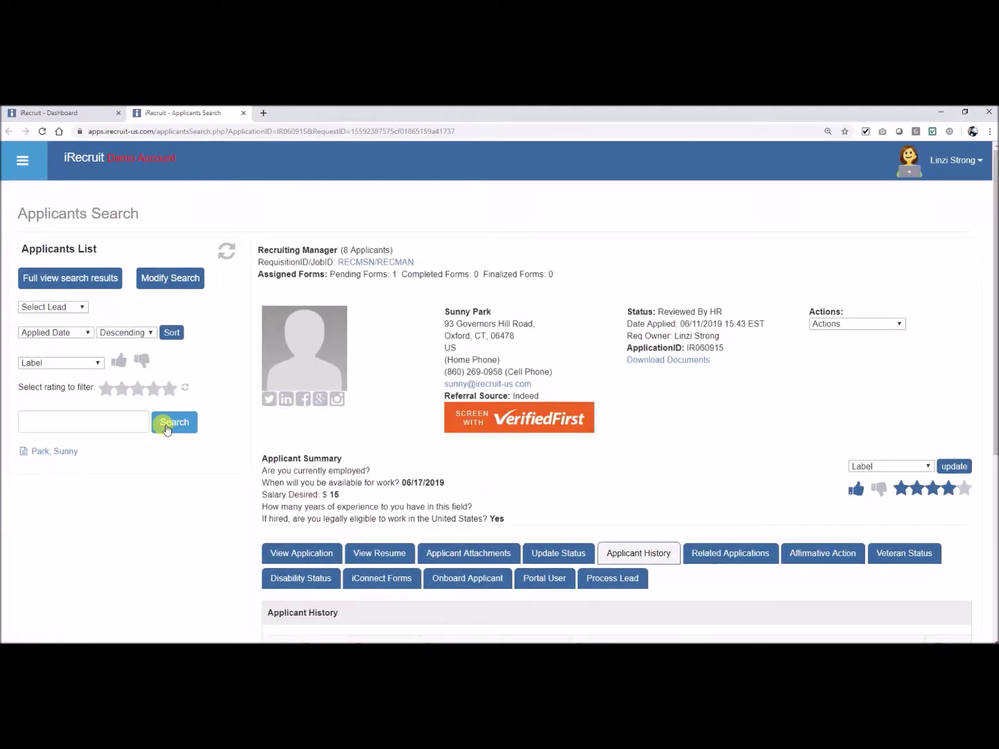
Process the applicant's lead into an application using the STANDARD form
scroll(546, 466, down, 1)
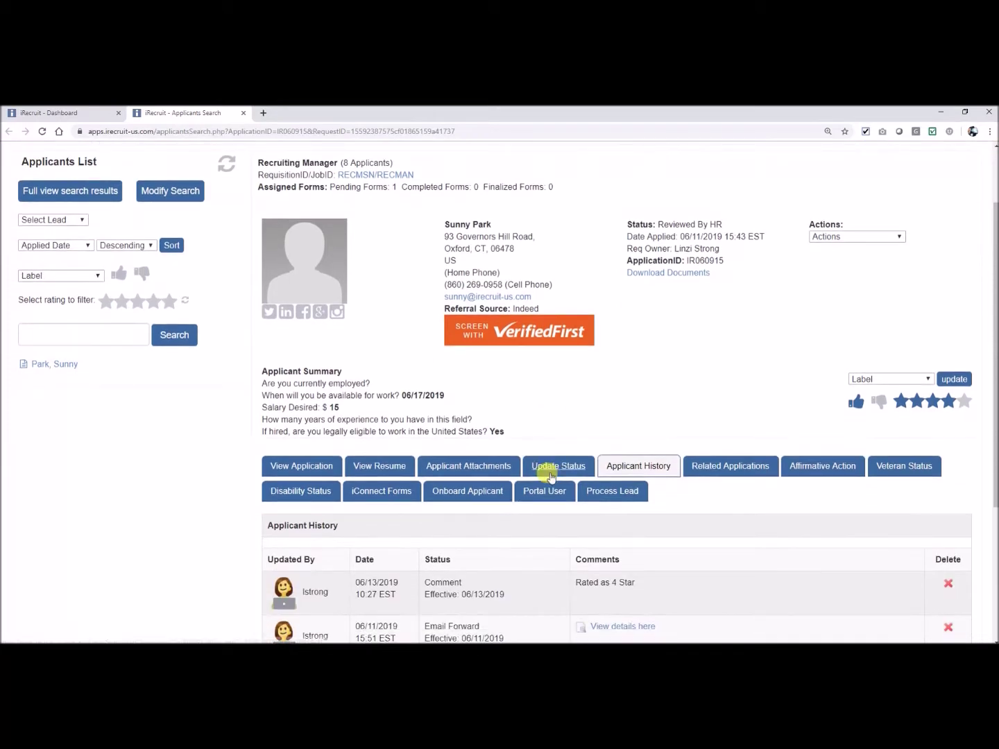
click(606, 491)
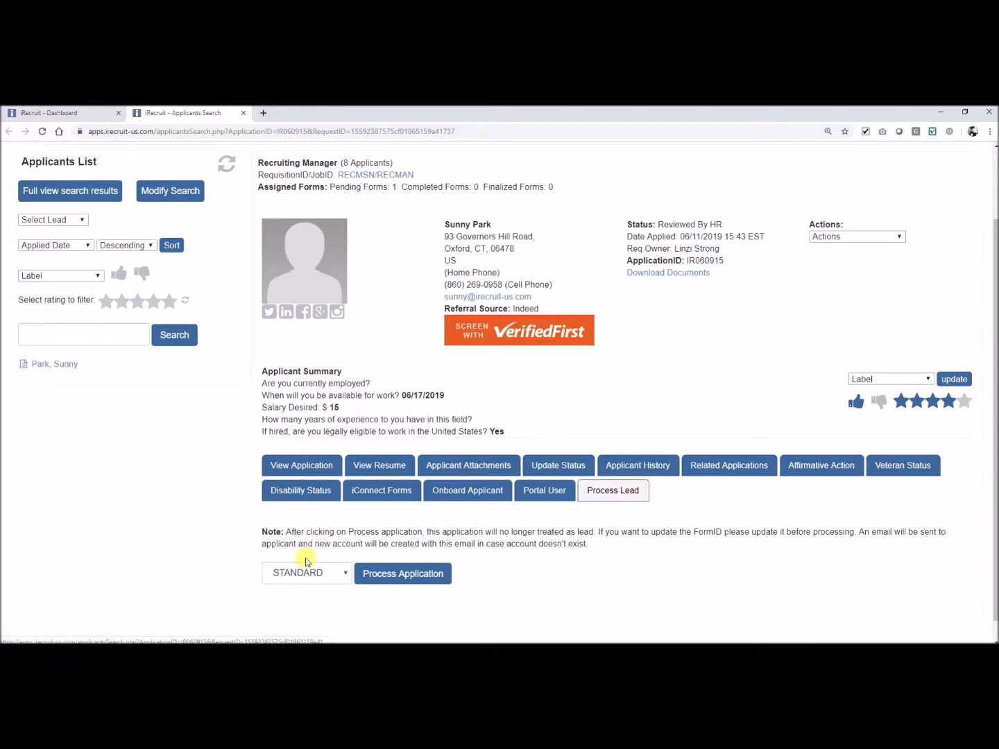
click(341, 574)
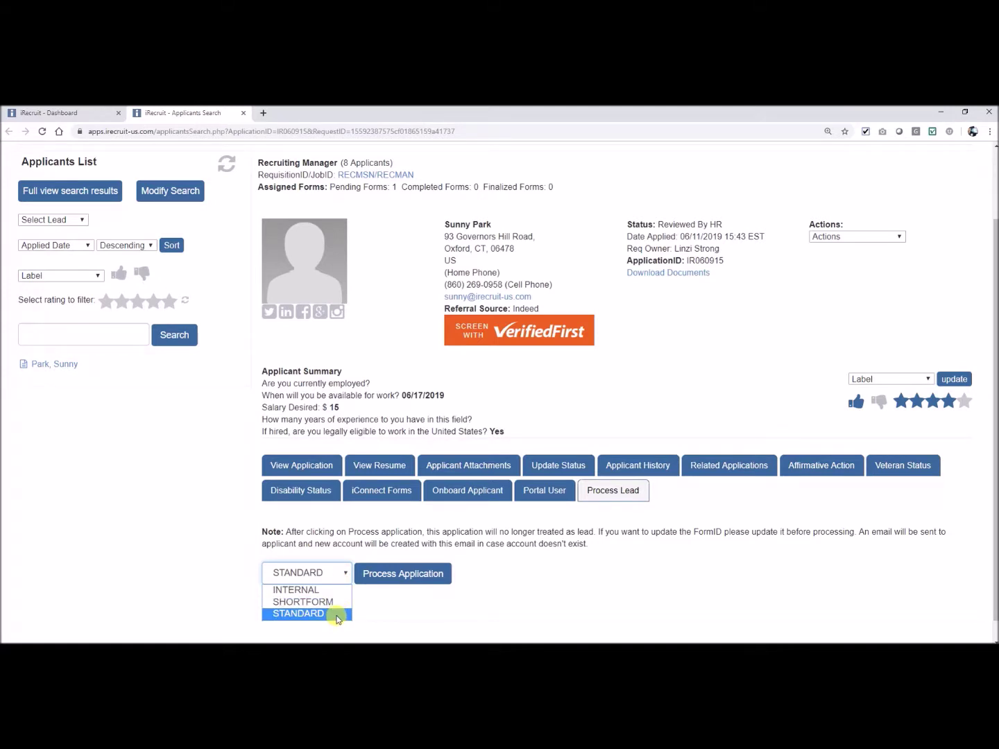
click(408, 575)
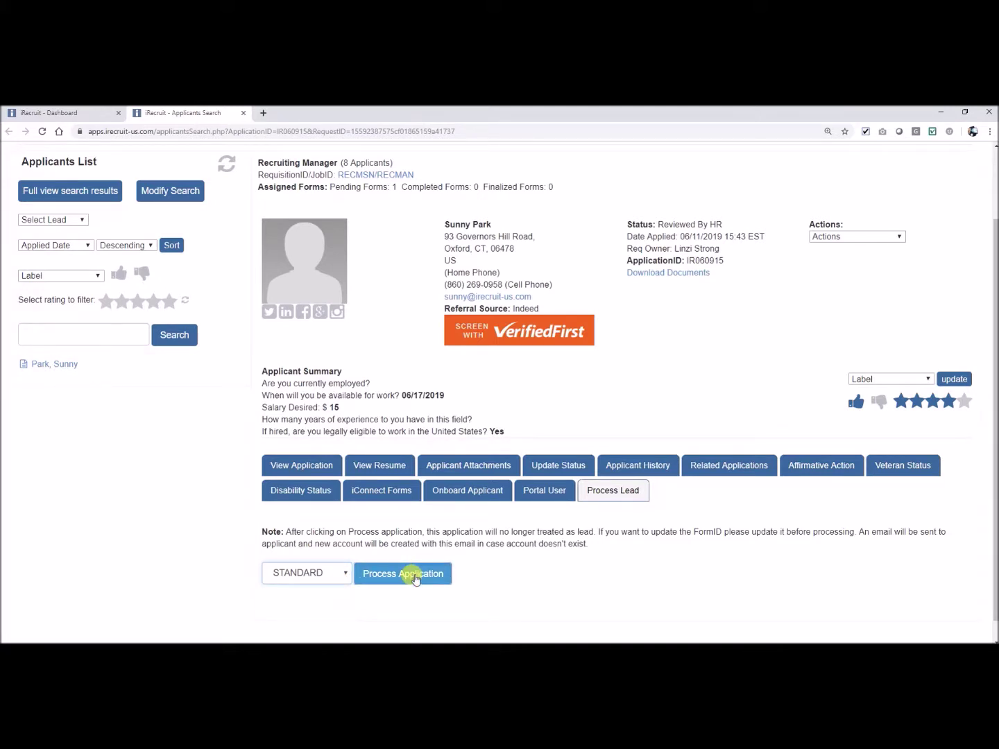
click(414, 577)
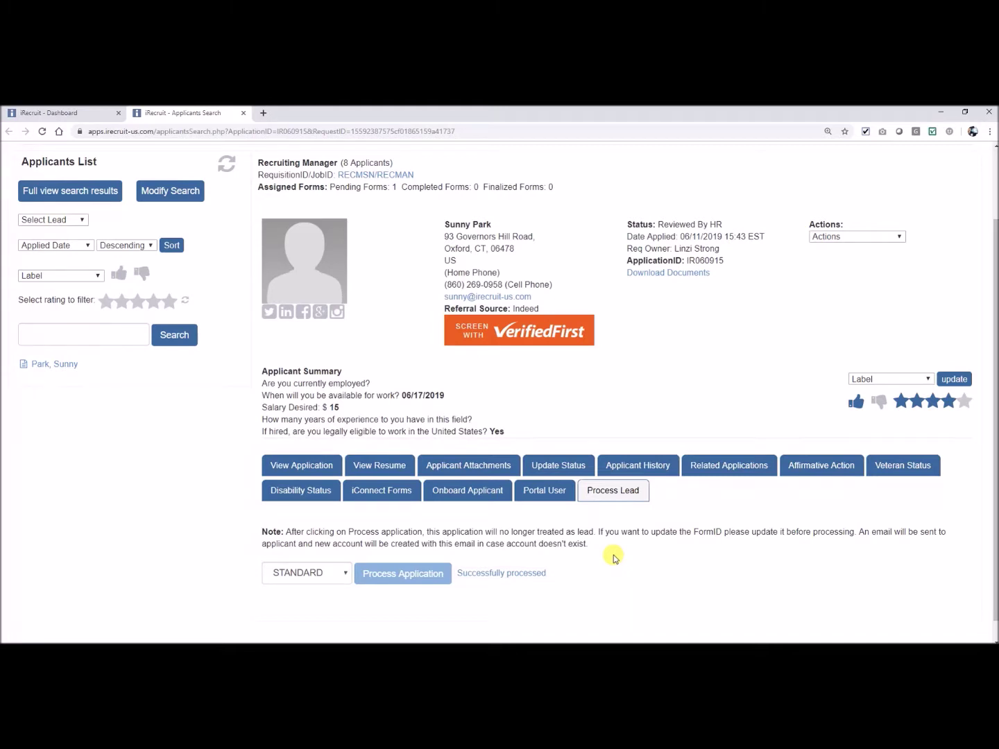
Open the Indeed Configuration for the iRecruit organization in Administration and review the Indeed Apply setting and Indeed account information
scroll(614, 557, up, 2)
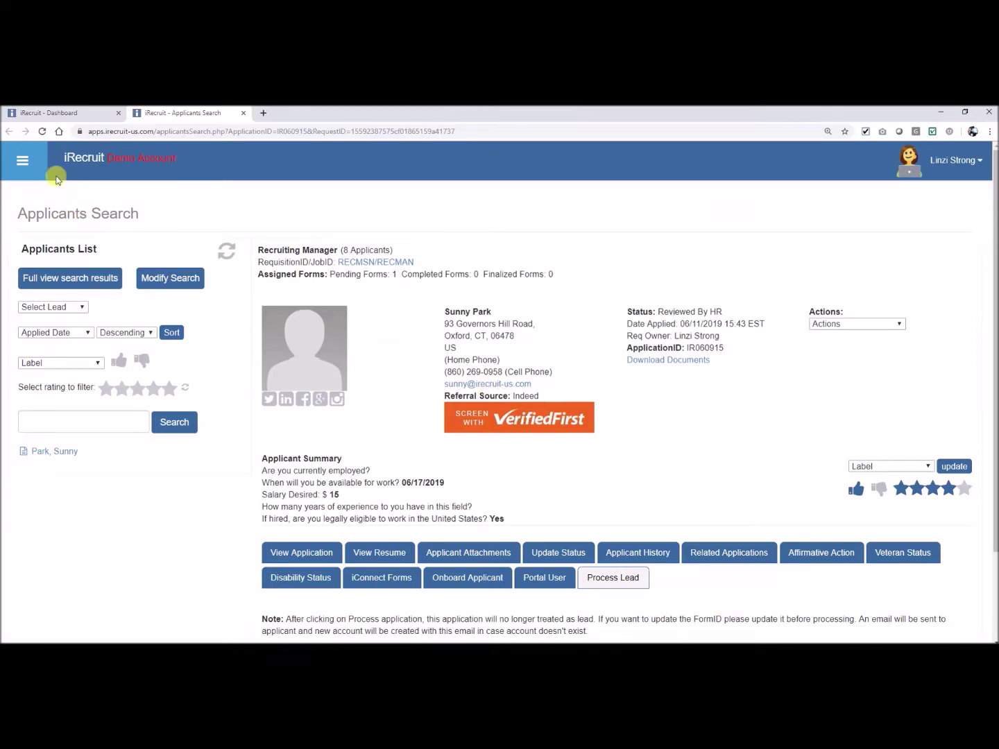
click(26, 161)
click(40, 398)
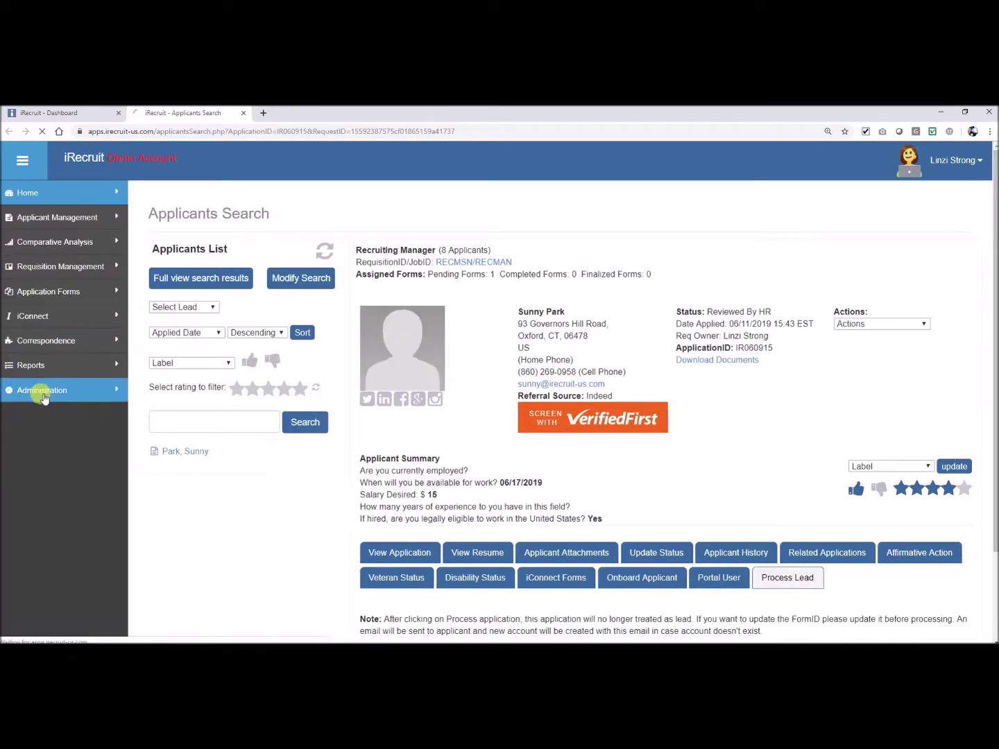
scroll(694, 499, down, 6)
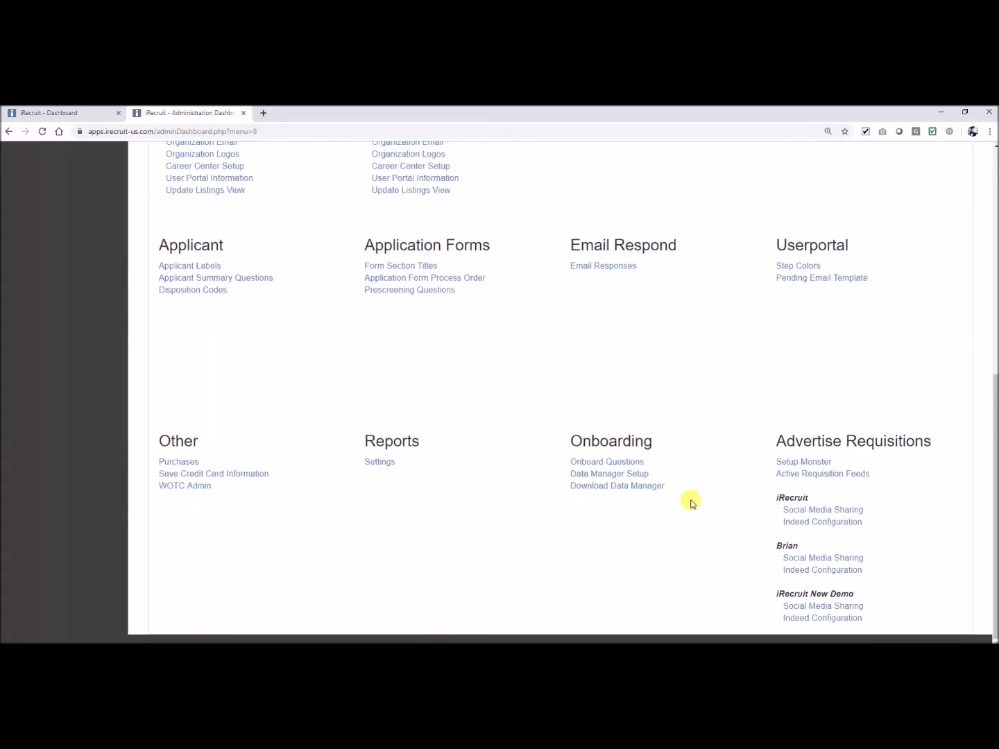
click(795, 521)
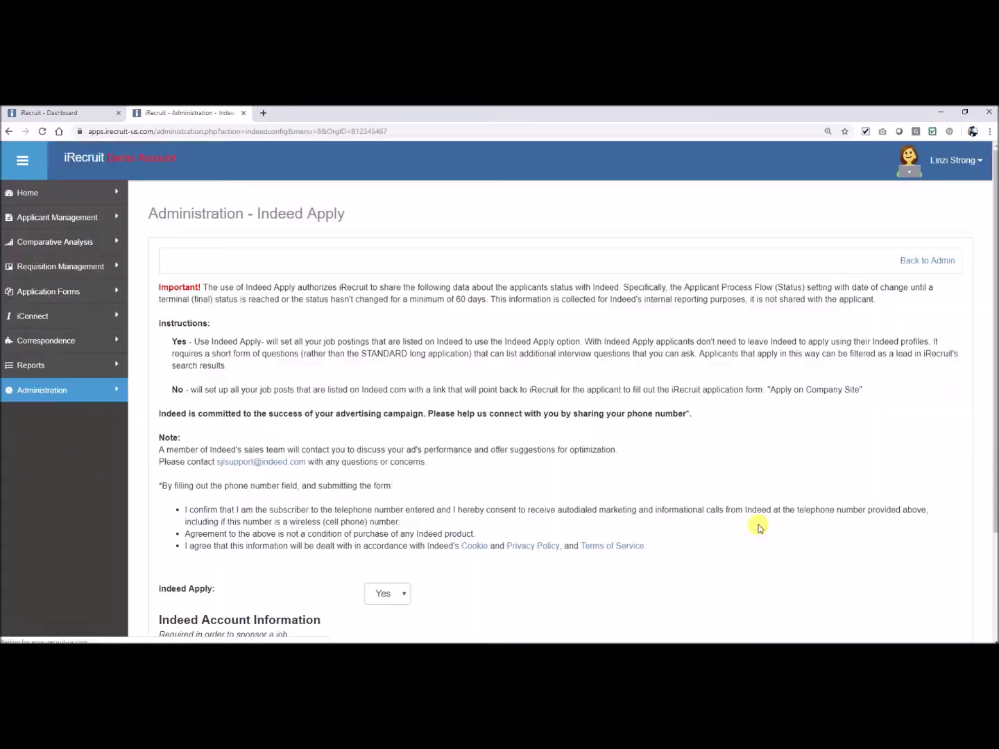
scroll(759, 527, down, 1)
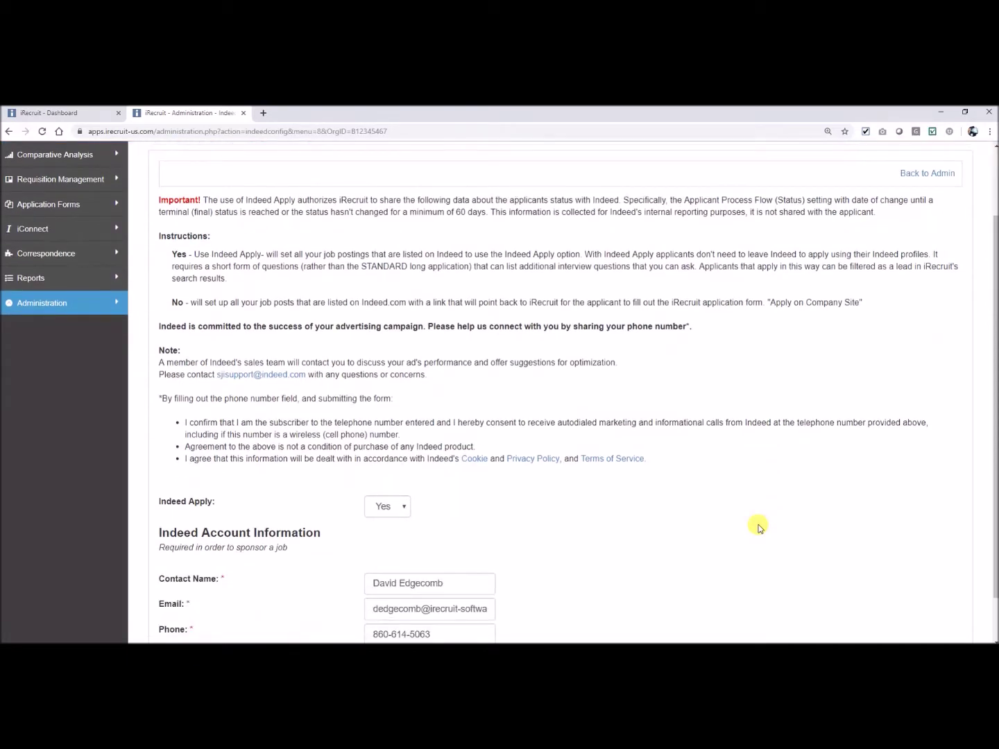
scroll(759, 528, down, 1)
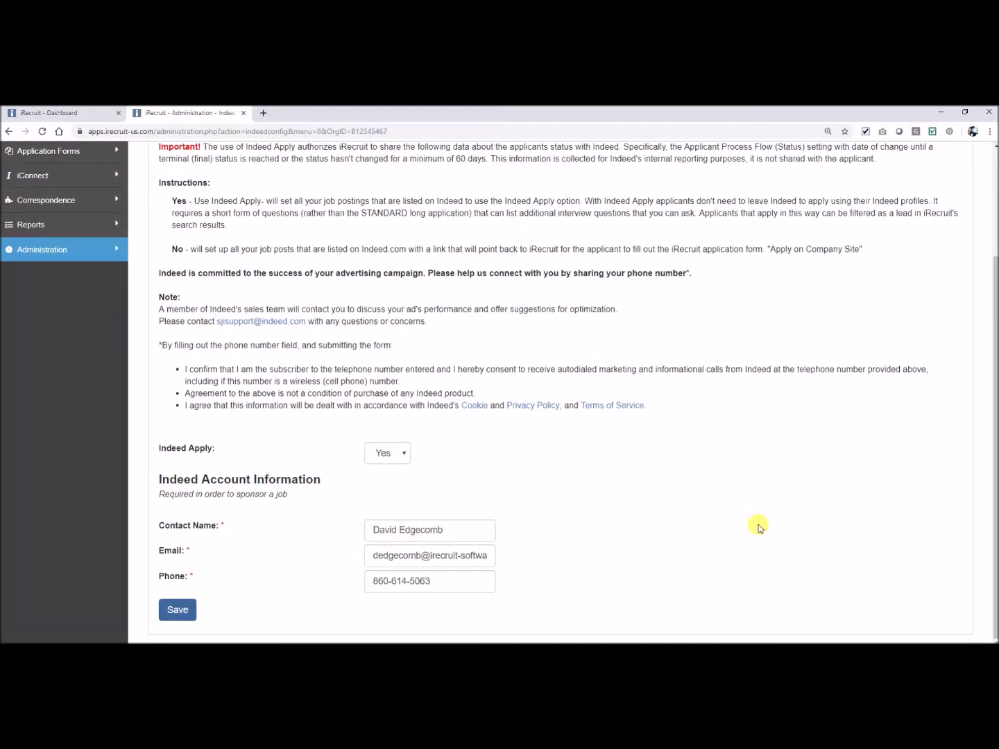